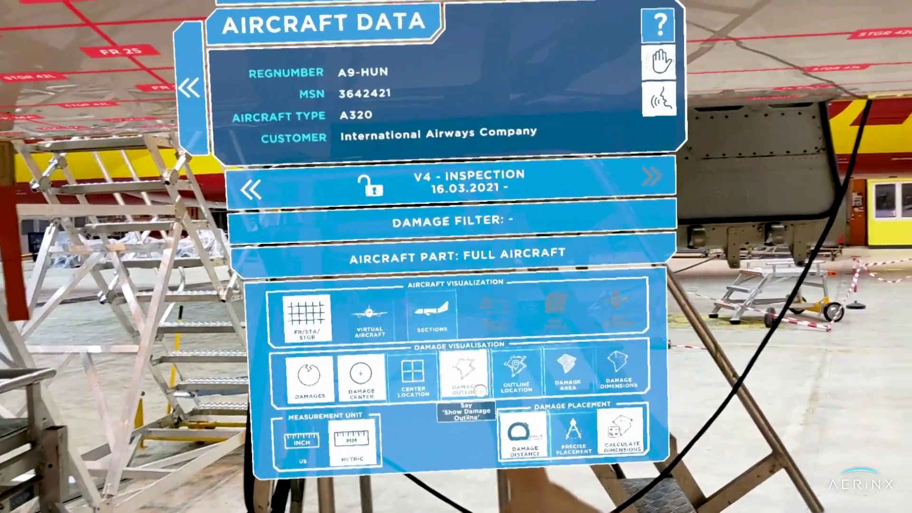
# Turn on the Damage Outline and Damage Distance views to show distances to nearby frames and stringers.
pyautogui.click(484, 386)
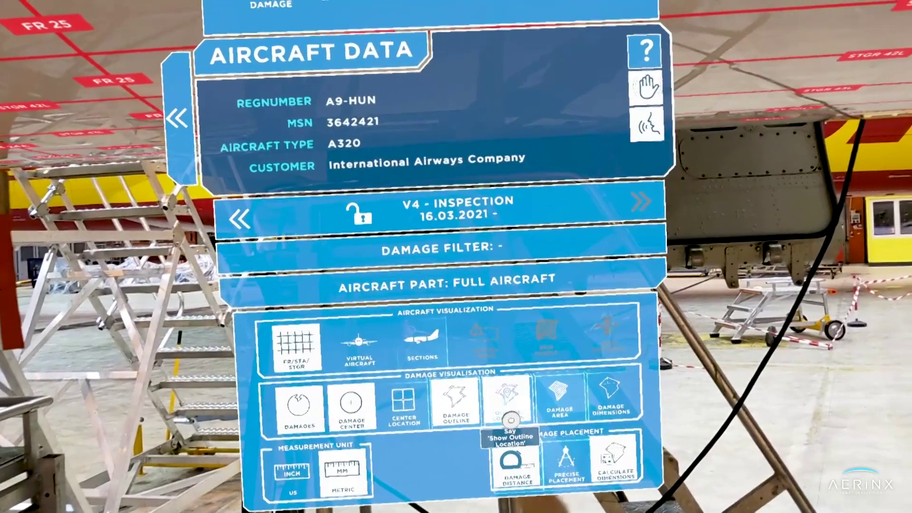
pyautogui.click(511, 419)
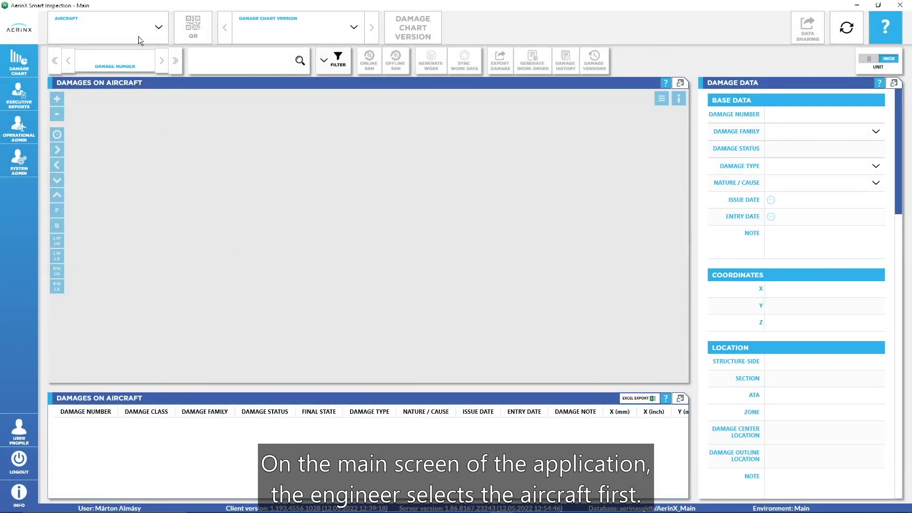
# Load A320 AY-656's damage chart and zoom the 3D model in on damage 7 on the forward fuselage.
pyautogui.click(138, 36)
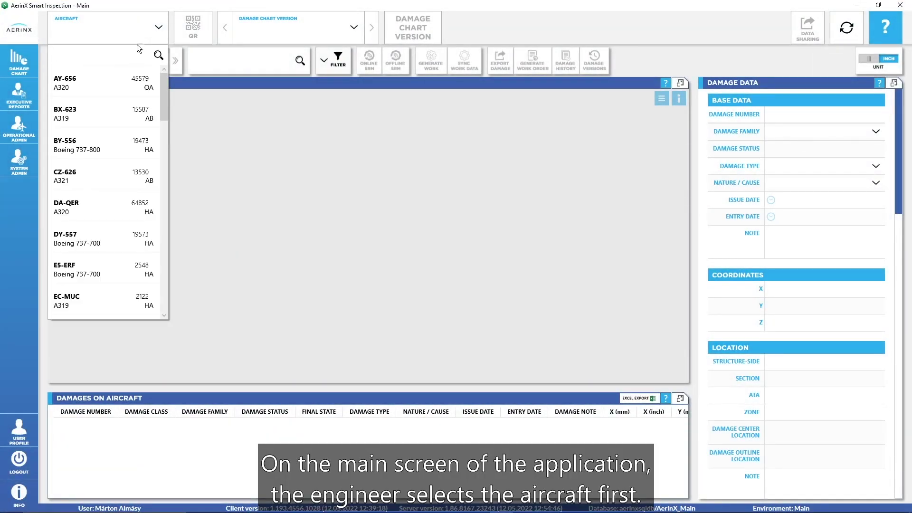
pyautogui.click(119, 82)
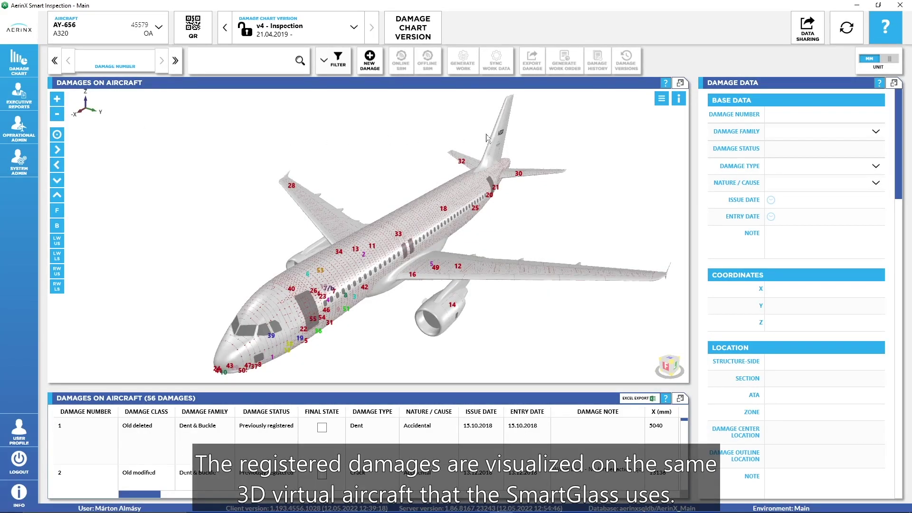
pyautogui.click(675, 100)
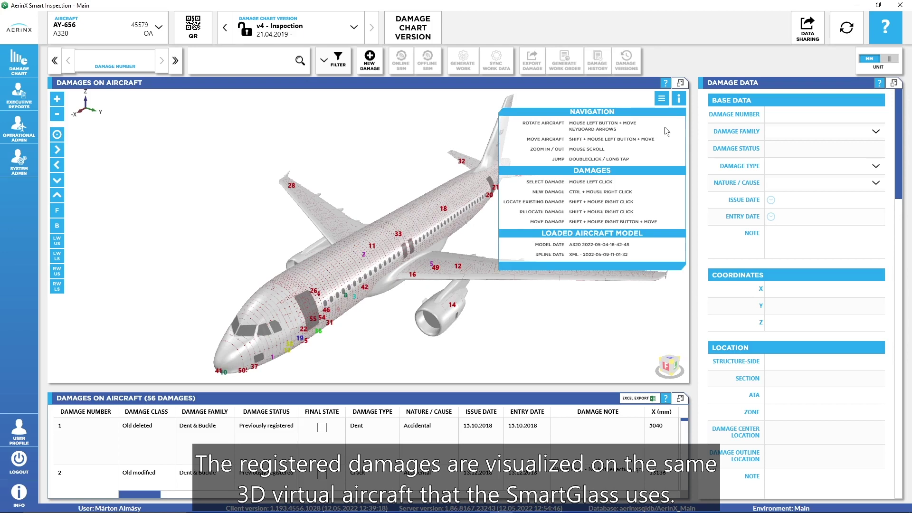
pyautogui.doubleClick(339, 310)
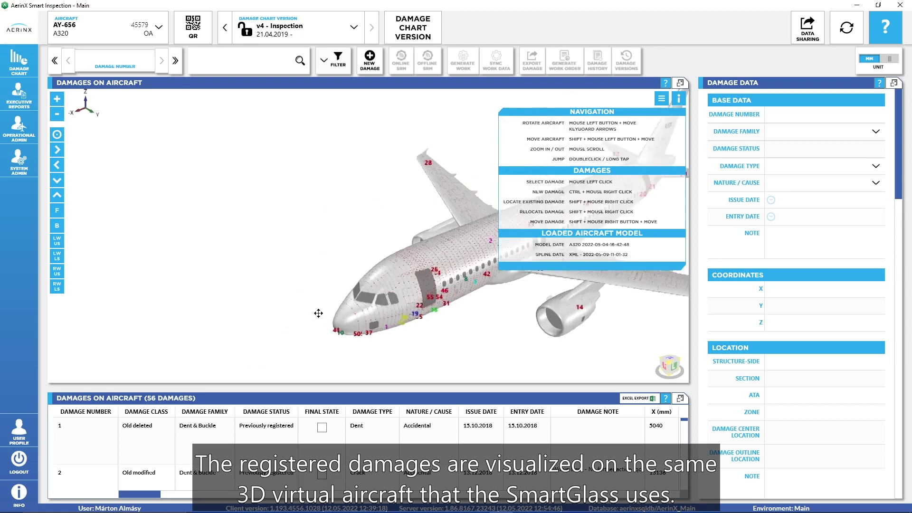
pyautogui.moveTo(484, 301); pyautogui.dragTo(404, 251)
pyautogui.scroll(5, 372, 261)
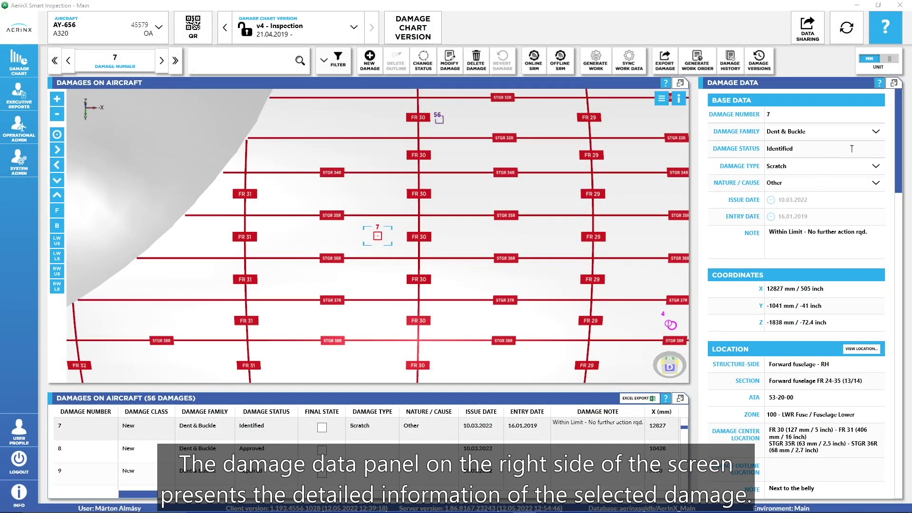
# Maximize the Damage Data panel to show damage 7's full record.
pyautogui.click(894, 84)
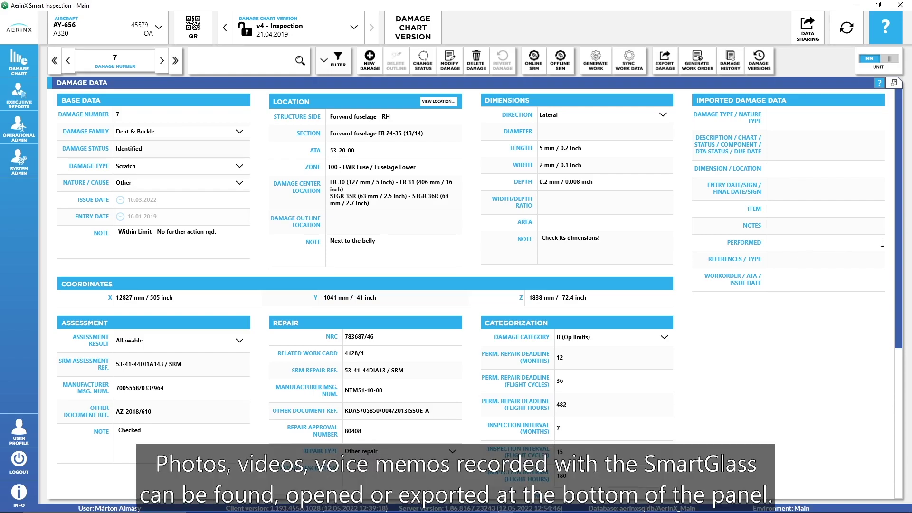
# Scroll to damage 7's Photos section and open its recorded photo.
pyautogui.scroll(-3, 890, 288)
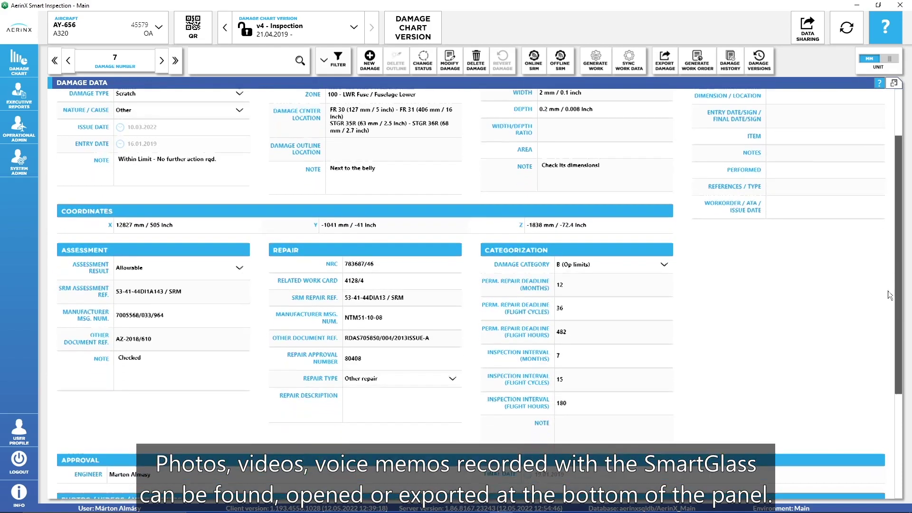
pyautogui.scroll(-5, 889, 288)
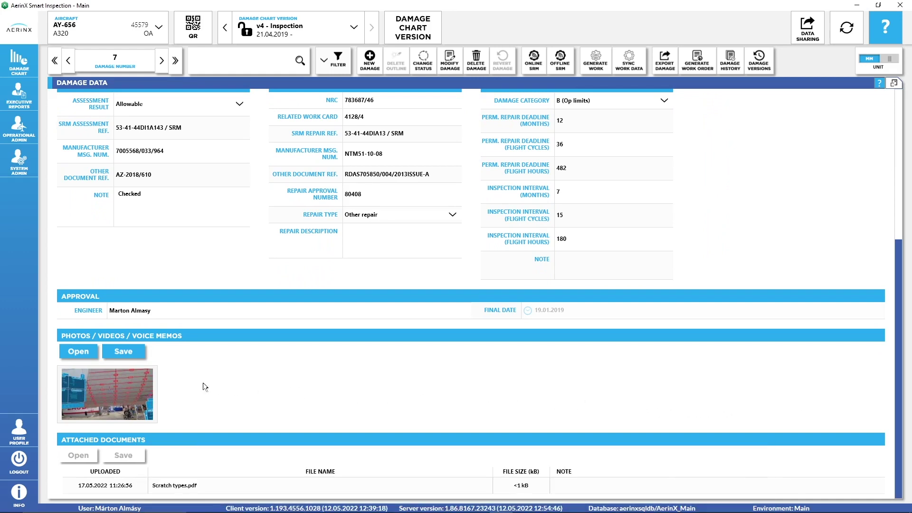
pyautogui.doubleClick(143, 386)
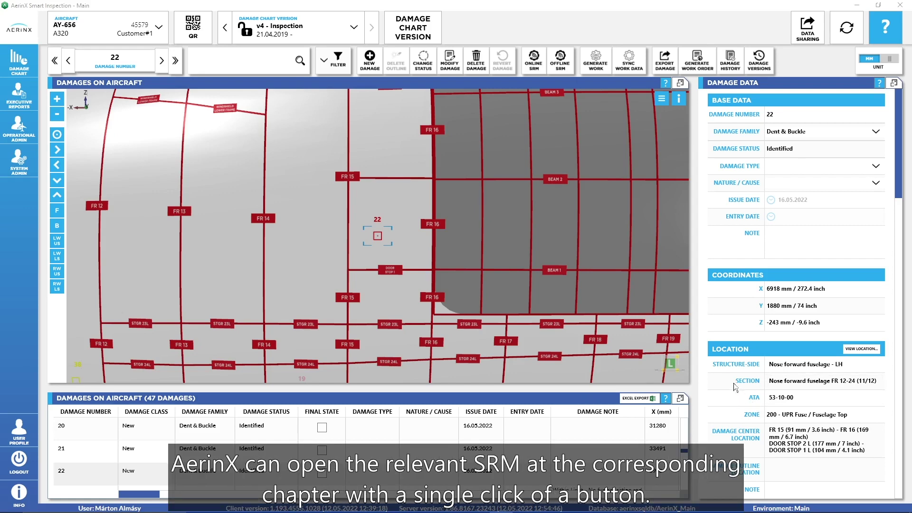
# Browse damage 22's online SRM to 53-11-00 Main Structure, then generate a Word (docx) damage chart report.
pyautogui.click(541, 70)
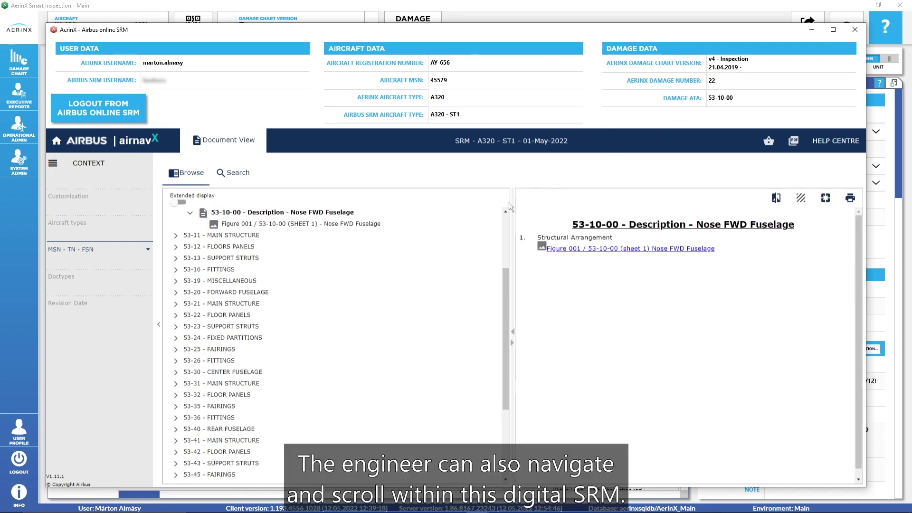
pyautogui.click(236, 225)
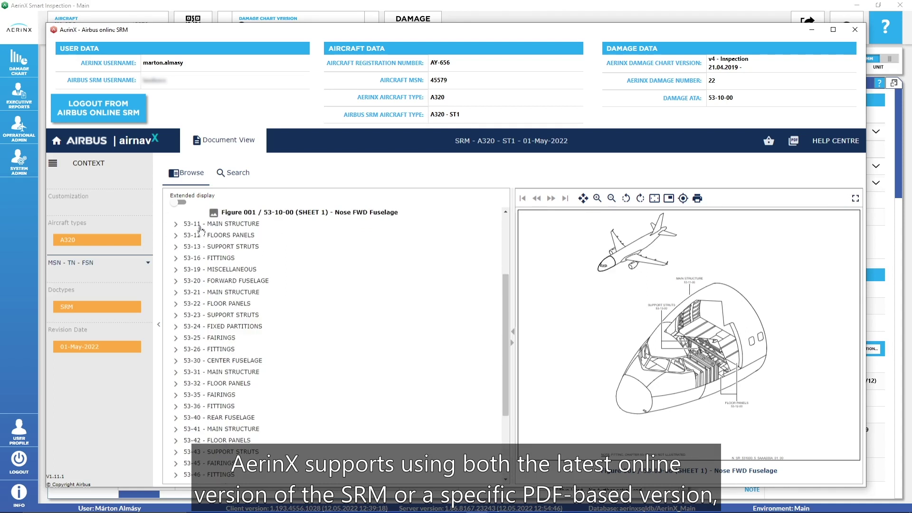
pyautogui.click(177, 226)
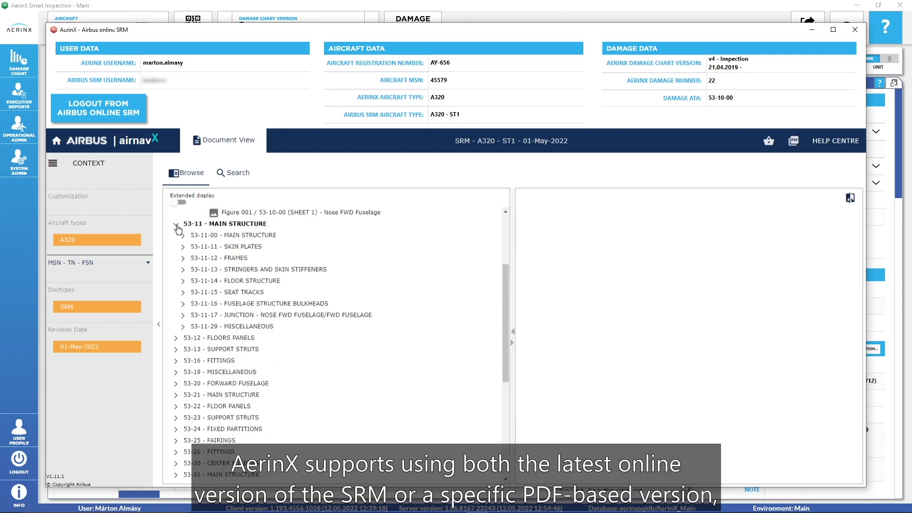
pyautogui.click(183, 235)
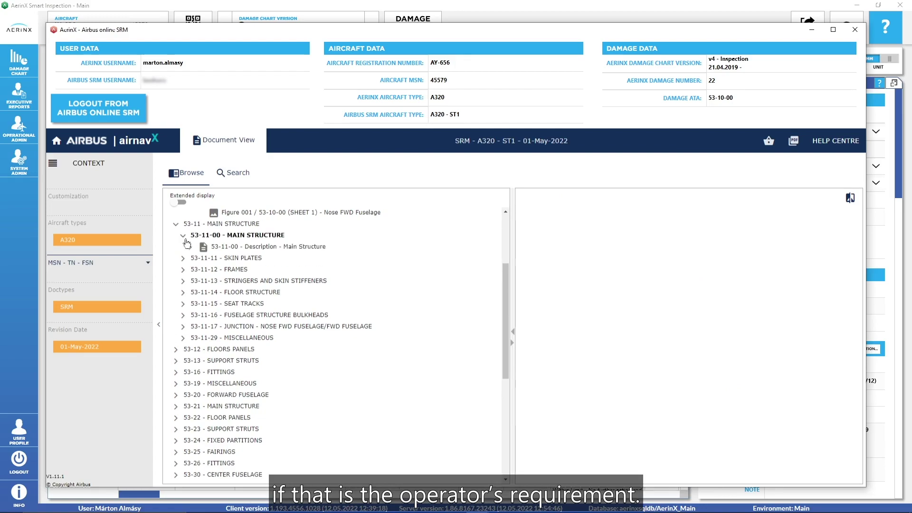
pyautogui.click(191, 248)
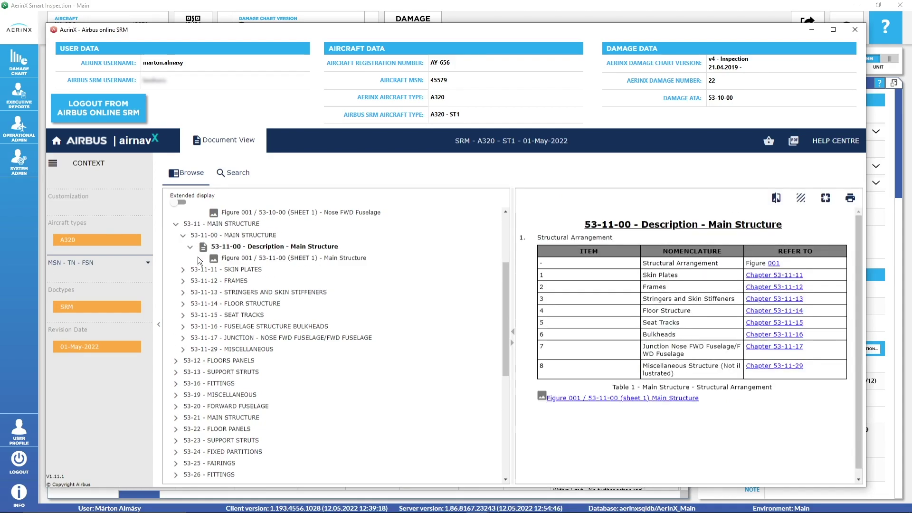
pyautogui.click(235, 258)
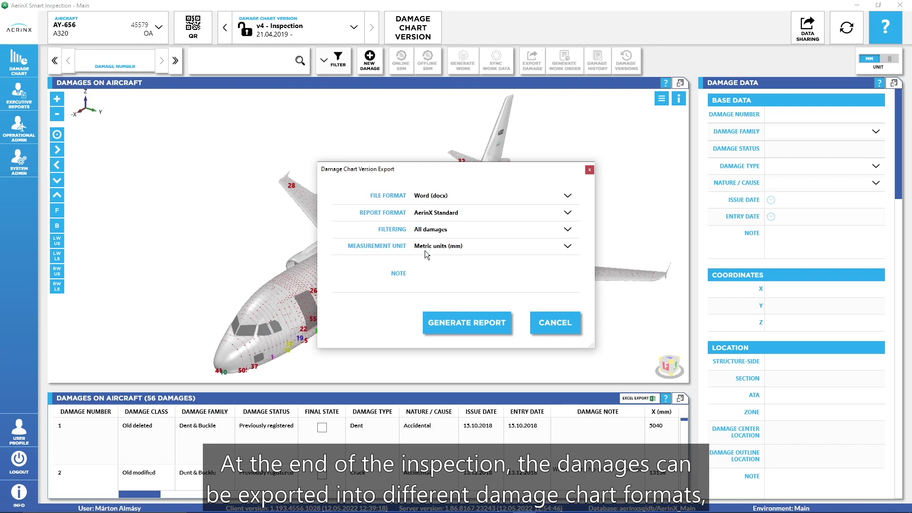
pyautogui.click(461, 327)
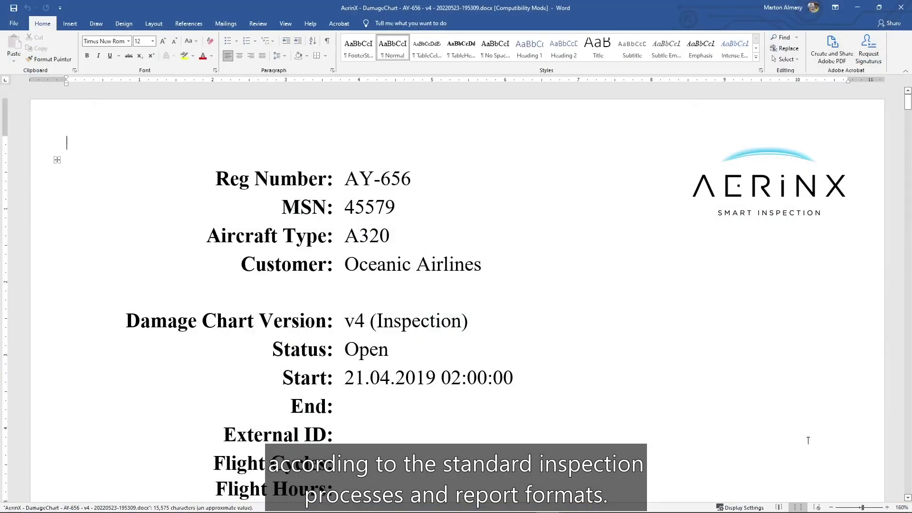
# Scroll the Word report past Report Format and Report Note to the damage table on page 2.
pyautogui.scroll(-3, 806, 392)
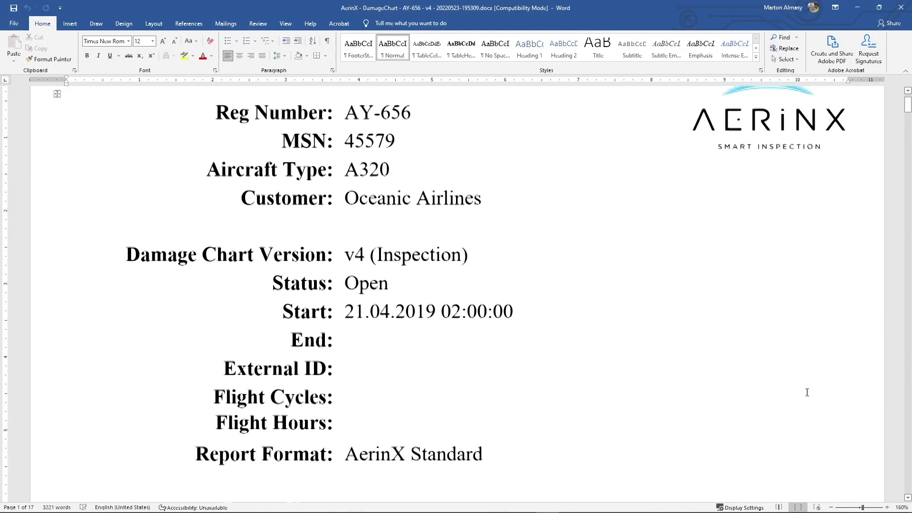
pyautogui.scroll(-7, 806, 392)
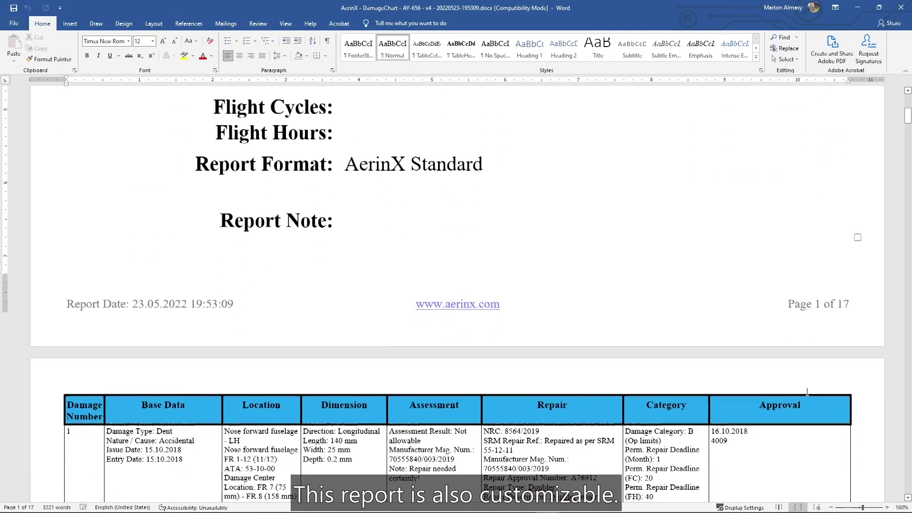
pyautogui.scroll(-5, 806, 392)
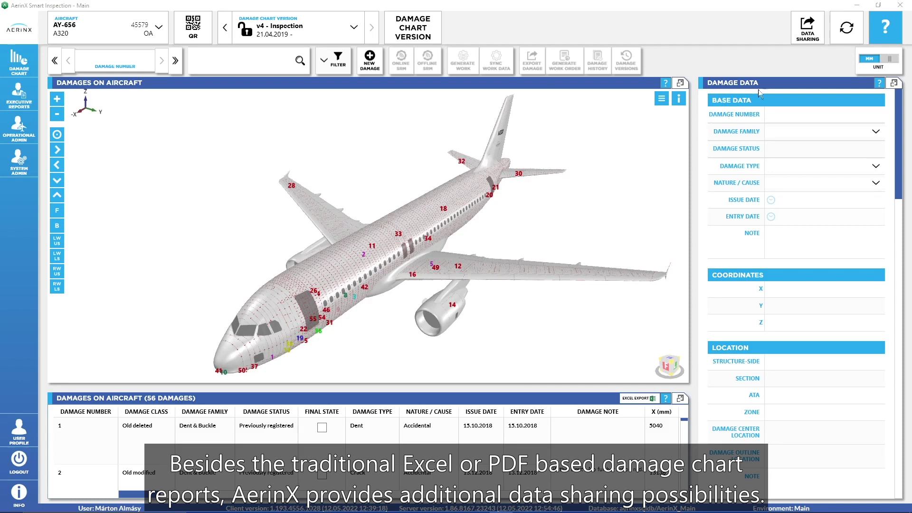
# Create a 30-day web share of the v4 chart noted 'Sharing inspection with customer' and copy its link.
pyautogui.click(802, 39)
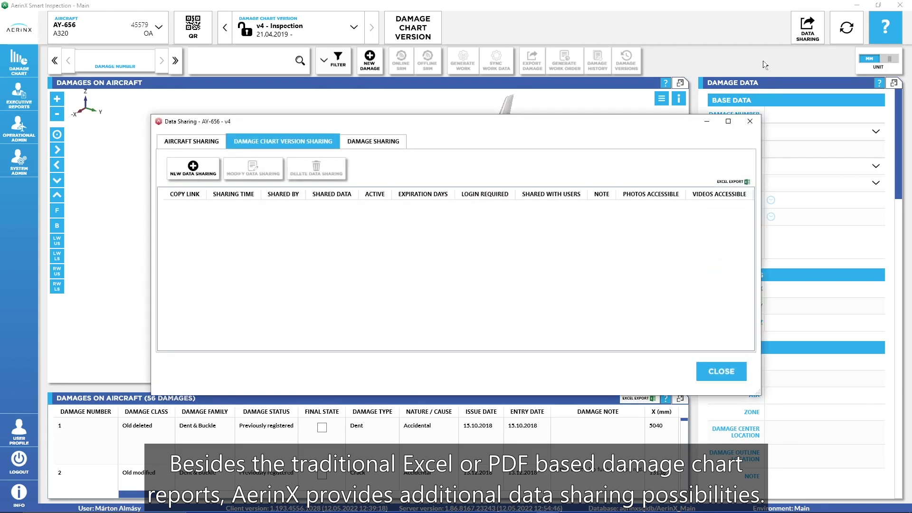
pyautogui.click(208, 171)
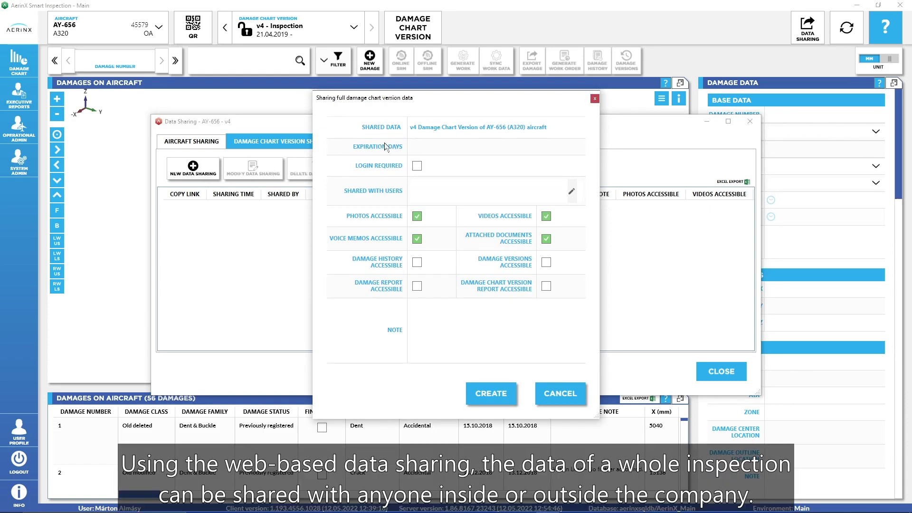
pyautogui.click(434, 147)
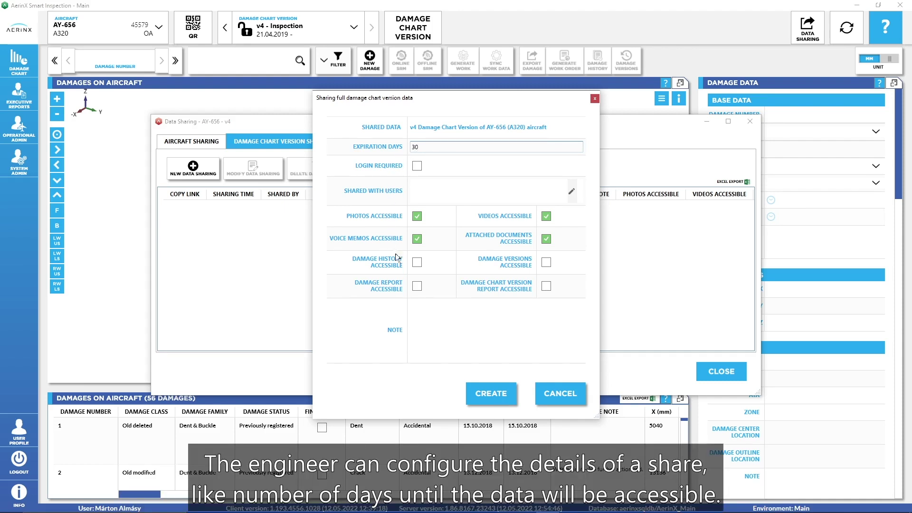
pyautogui.click(414, 310)
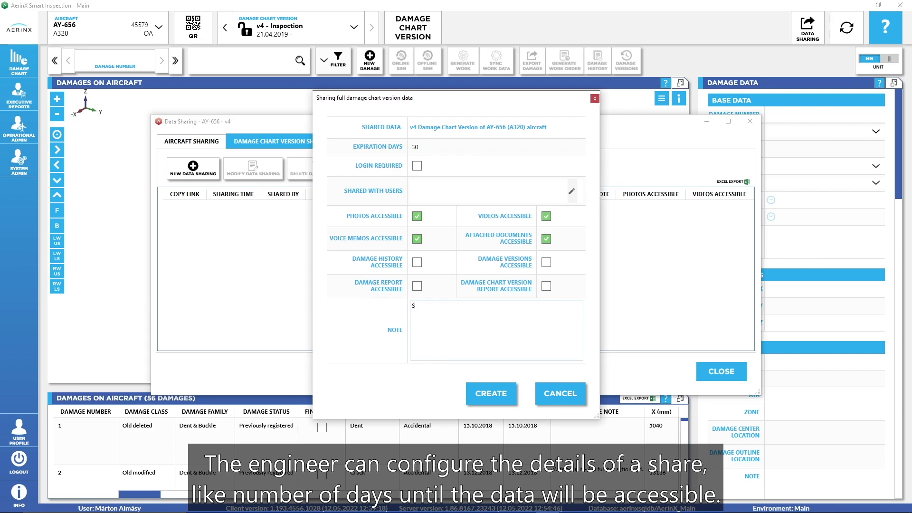
pyautogui.write('Sharing inspection with customer')
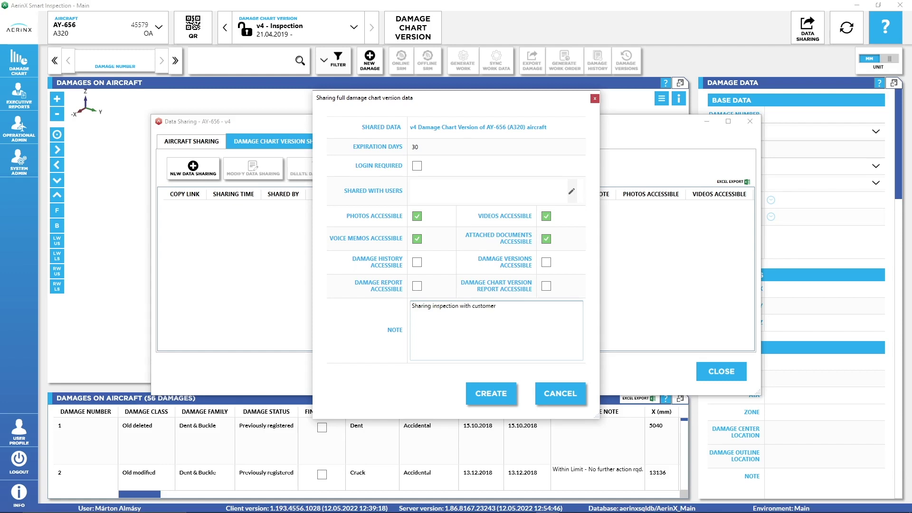
pyautogui.click(487, 395)
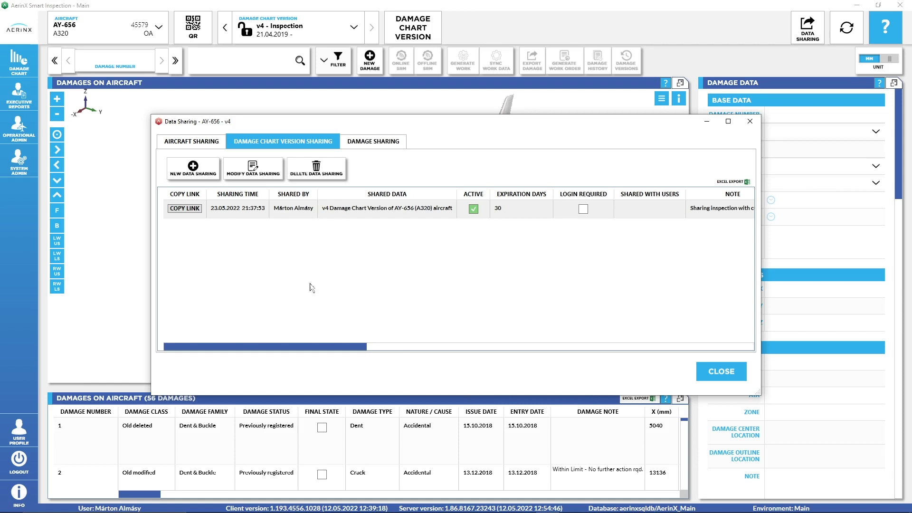
pyautogui.click(193, 212)
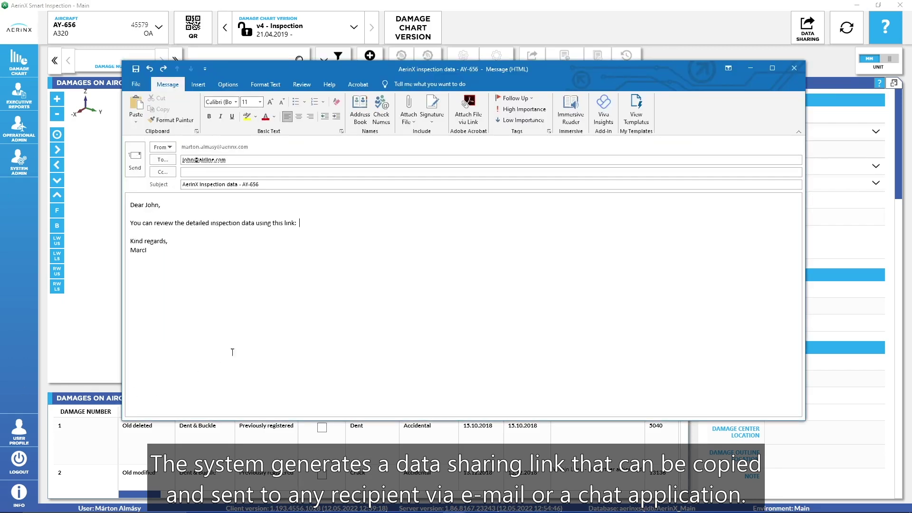
# Paste the sharing link into the inspection e-mail and open it from the received message.
pyautogui.hotkey('ctrl', 'v')
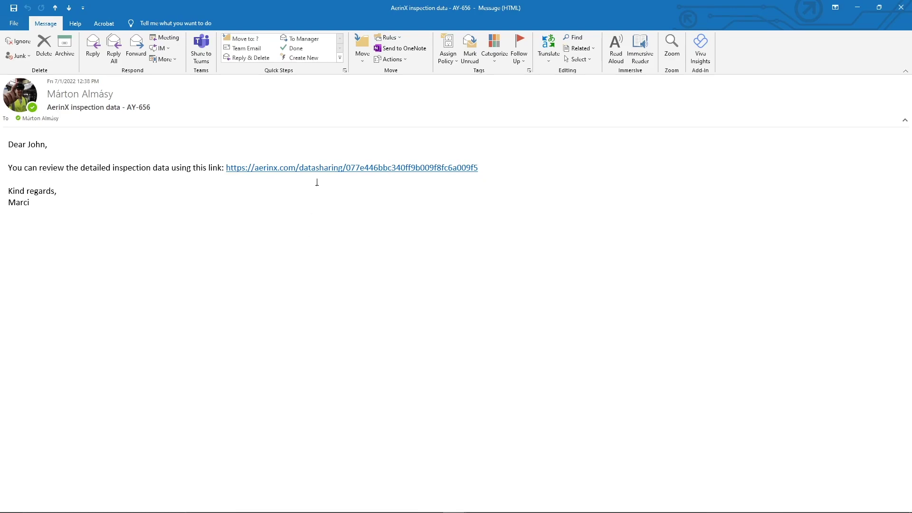
pyautogui.click(317, 173)
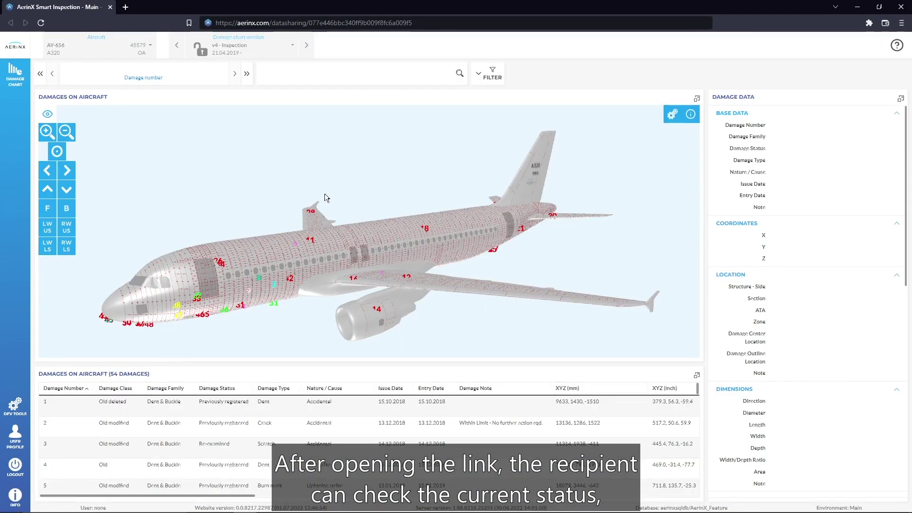
# Turn the shared A320 to a side view and open damage 7's record down to its attached documents.
pyautogui.moveTo(341, 231); pyautogui.dragTo(357, 231)
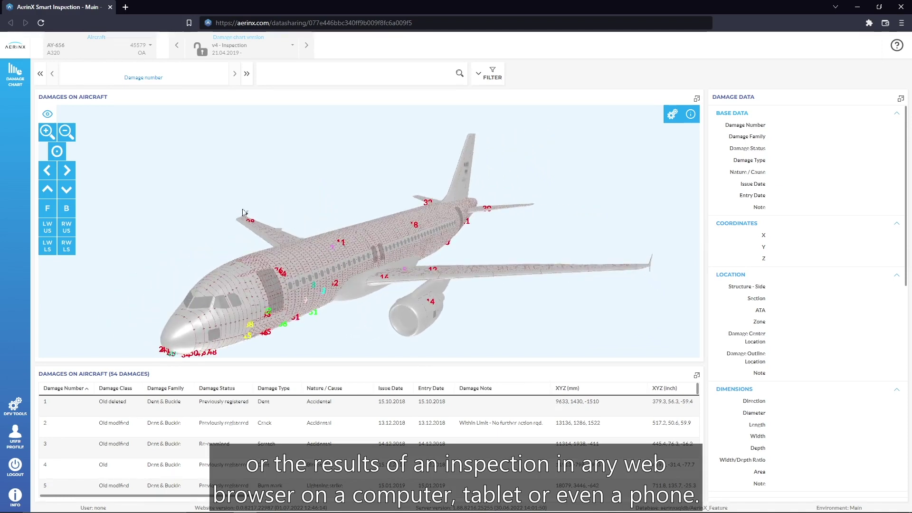
pyautogui.click(67, 170)
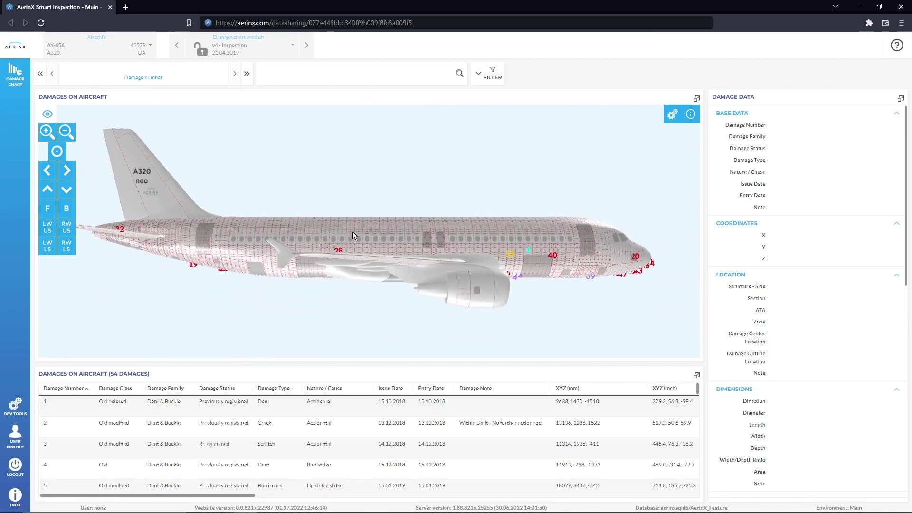
pyautogui.moveTo(486, 243); pyautogui.dragTo(386, 239)
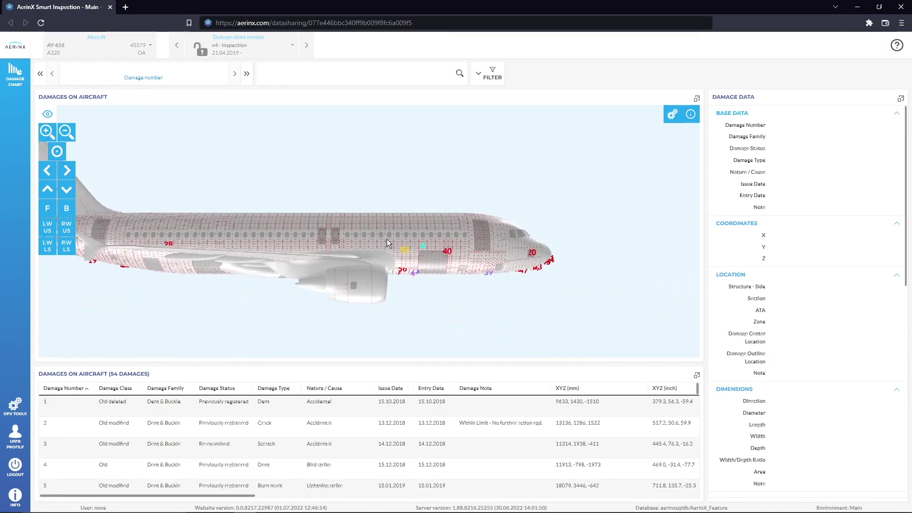
pyautogui.click(399, 274)
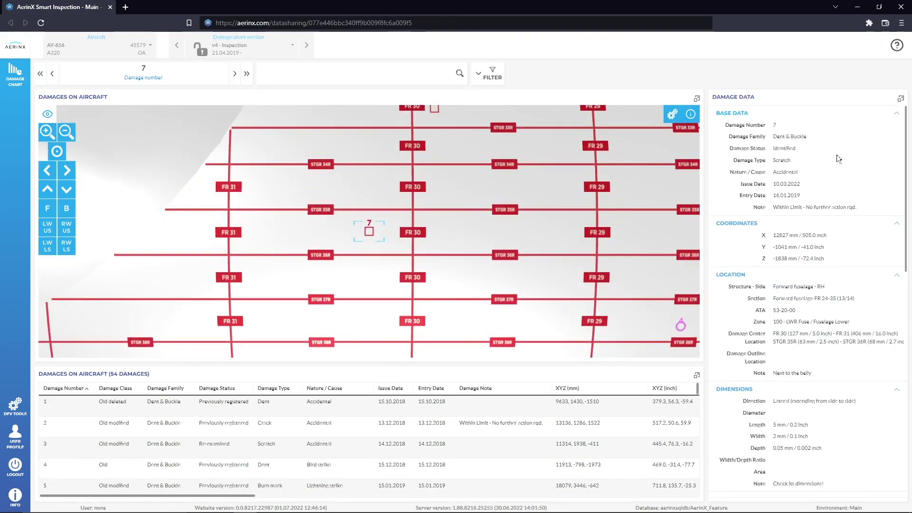
pyautogui.moveTo(907, 116); pyautogui.dragTo(906, 345)
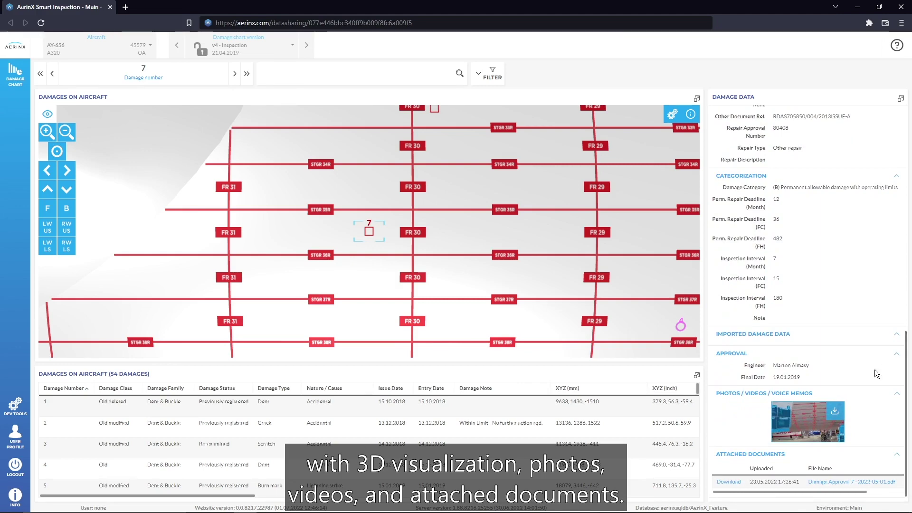